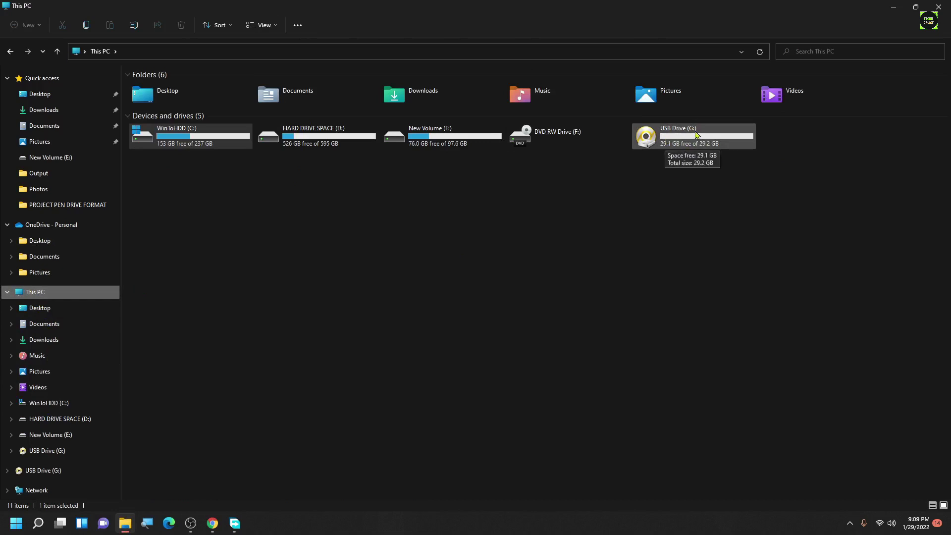
Open USB Drive (G:) and create a new Microsoft Publisher document in it.
{"action": "double_click", "coordinate": [696, 135]}
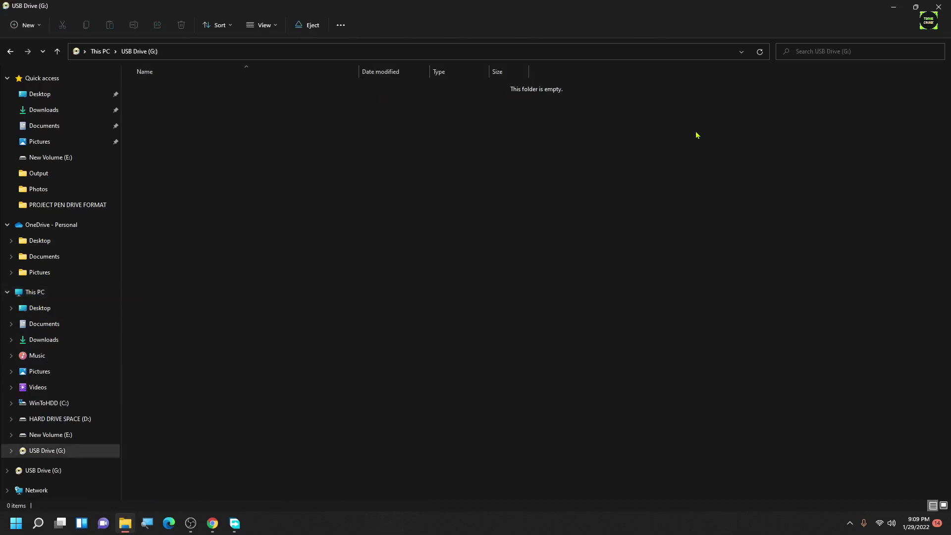
{"action": "right_click", "coordinate": [181, 153]}
{"action": "mouse_move", "coordinate": [257, 235]}
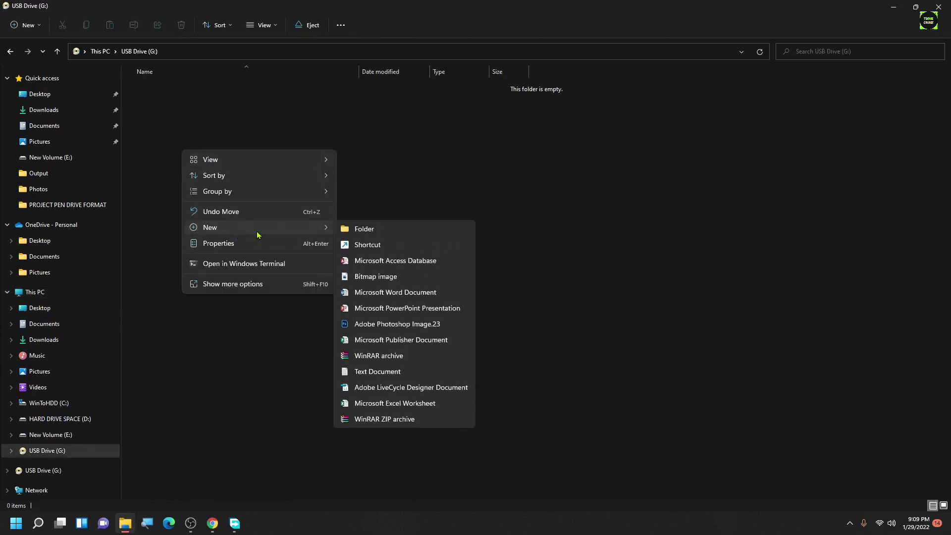
{"action": "left_click", "coordinate": [375, 342]}
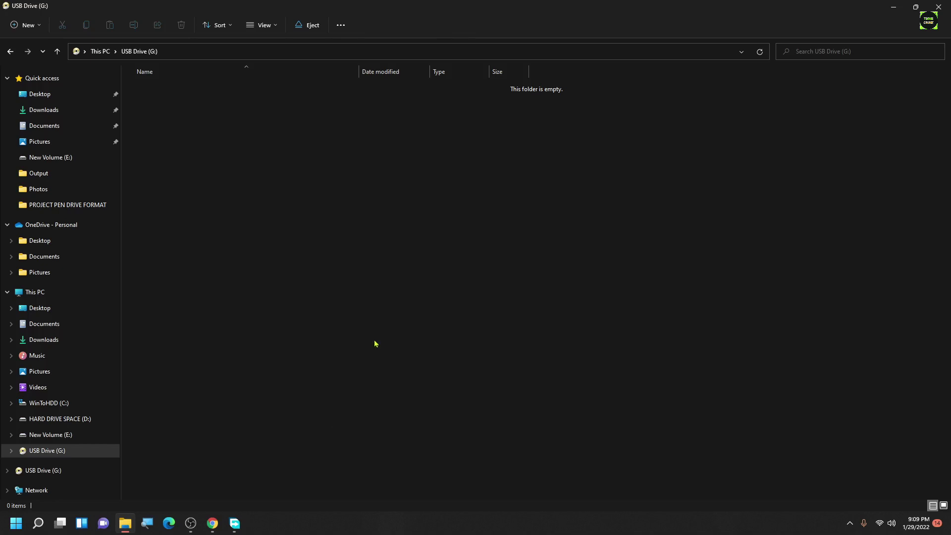
Create a new WinRAR archive and a new text document on USB Drive (G:).
{"action": "left_click", "coordinate": [177, 178]}
{"action": "right_click", "coordinate": [177, 177]}
{"action": "mouse_move", "coordinate": [240, 261]}
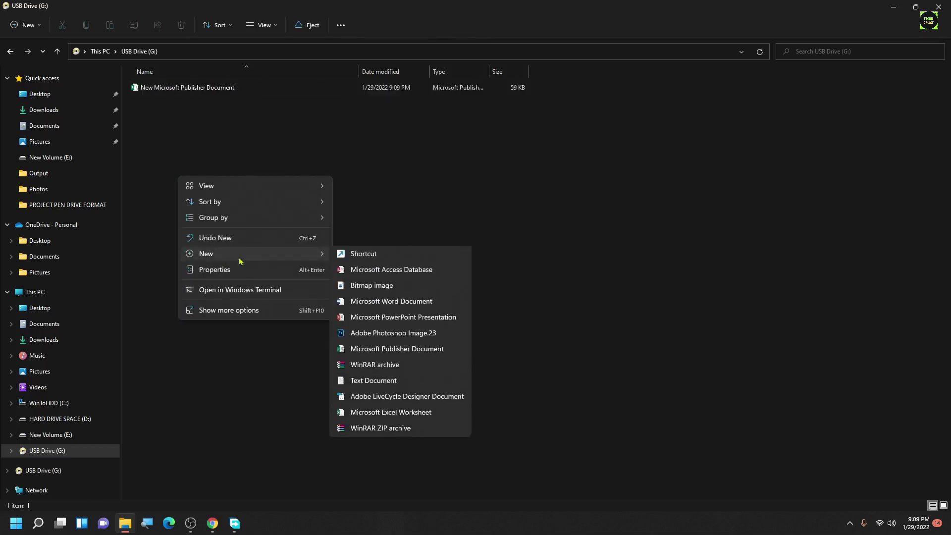
{"action": "left_click", "coordinate": [394, 387]}
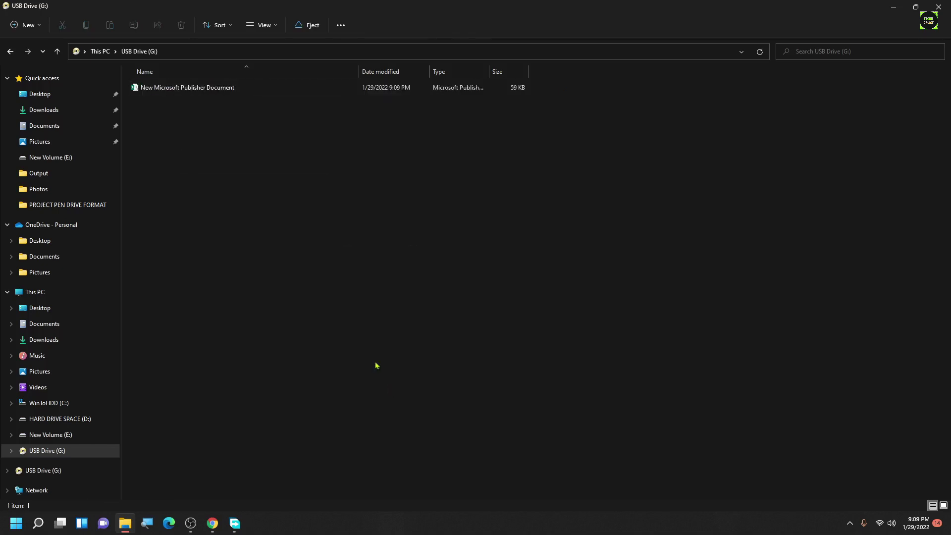
{"action": "right_click", "coordinate": [181, 158]}
{"action": "mouse_move", "coordinate": [223, 232]}
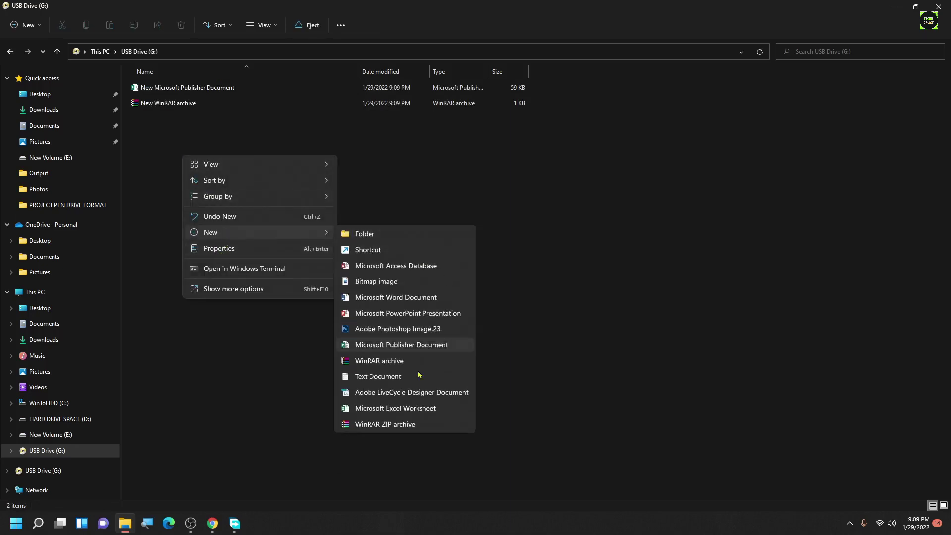
{"action": "left_click", "coordinate": [378, 376]}
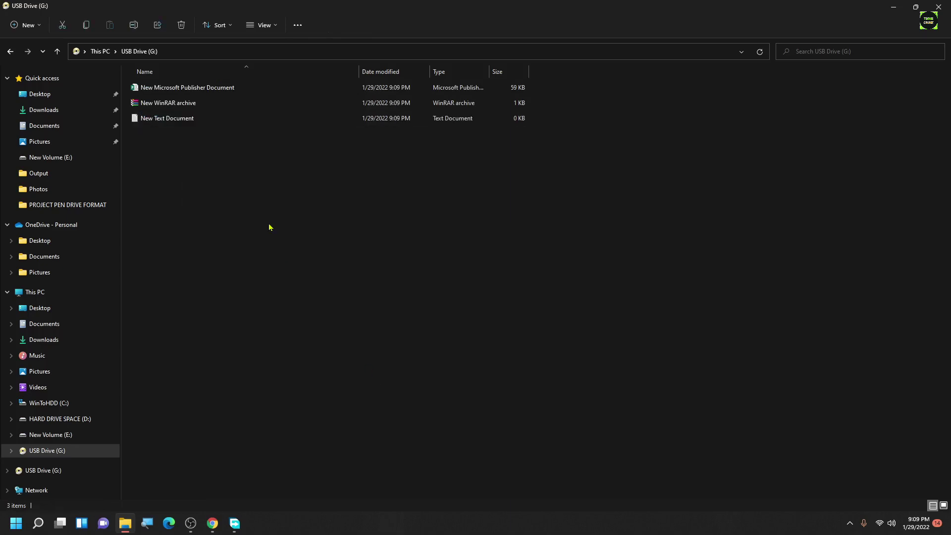
Check the new text document by opening it and viewing its extended file options, and close the drive window.
{"action": "double_click", "coordinate": [180, 119]}
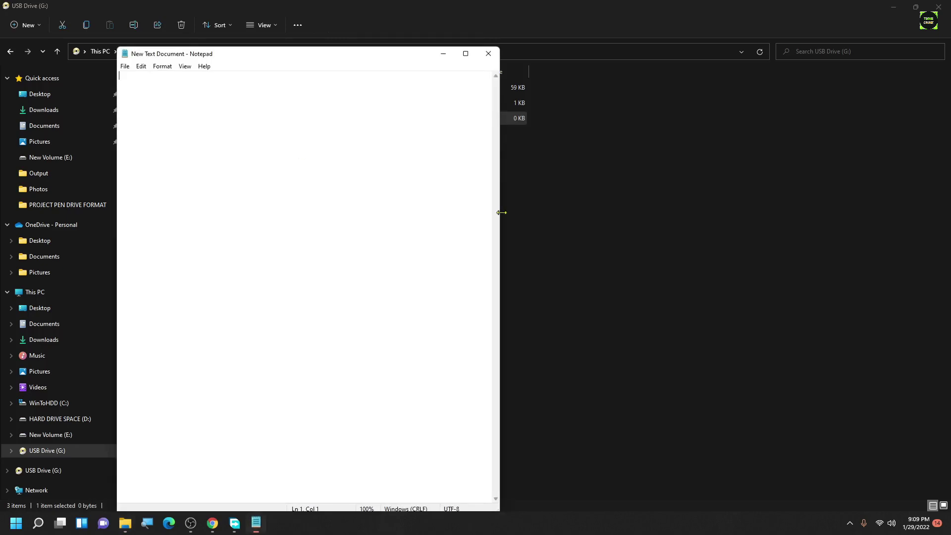
{"action": "left_click", "coordinate": [488, 53]}
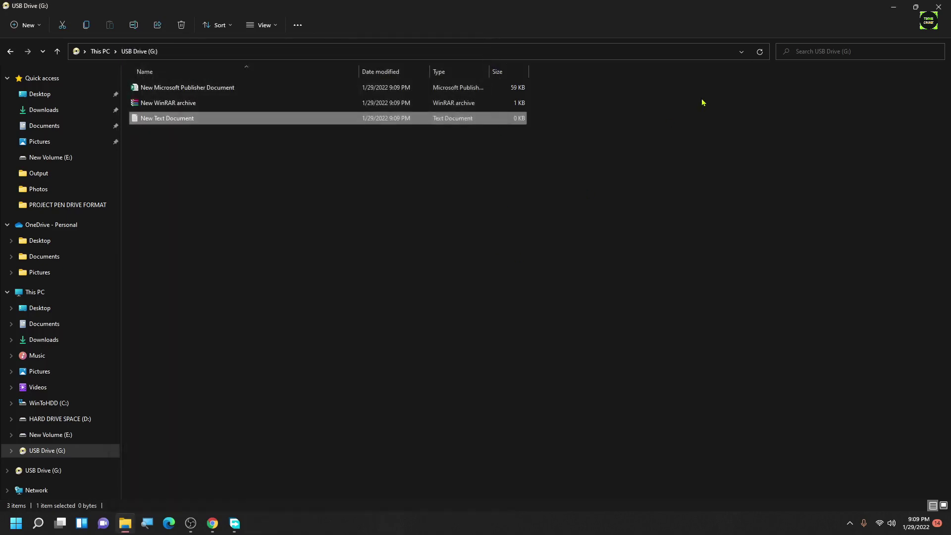
{"action": "right_click", "coordinate": [189, 121]}
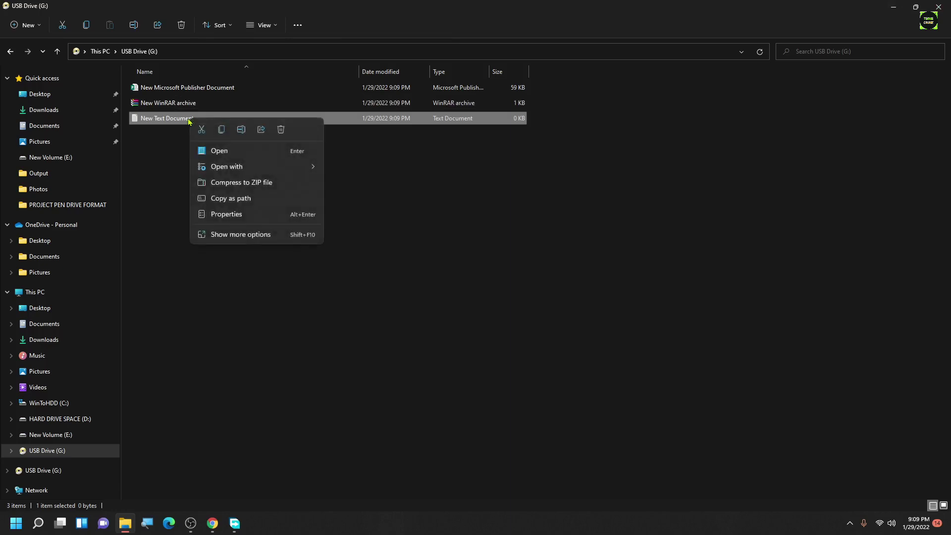
{"action": "left_click", "coordinate": [241, 235]}
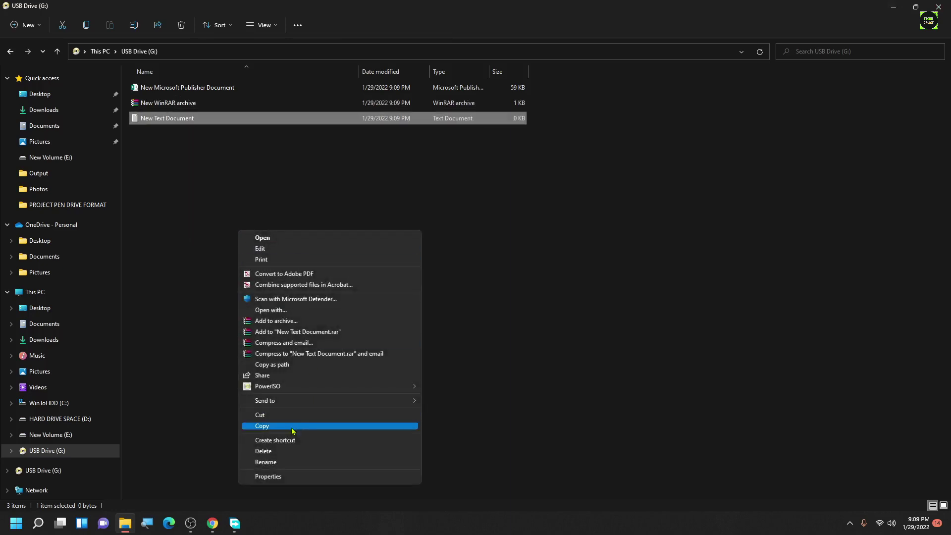
{"action": "left_click", "coordinate": [276, 452]}
{"action": "left_click", "coordinate": [586, 205]}
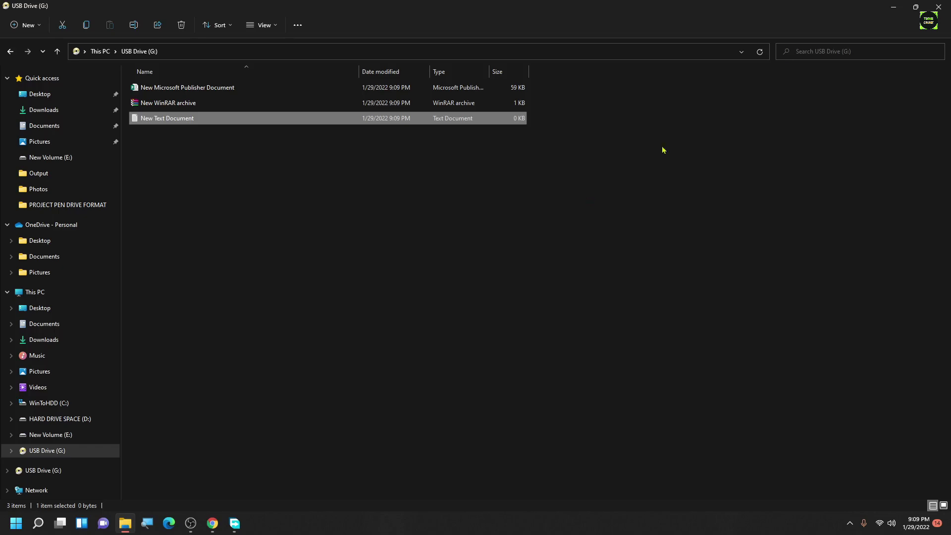
{"action": "left_click", "coordinate": [940, 8]}
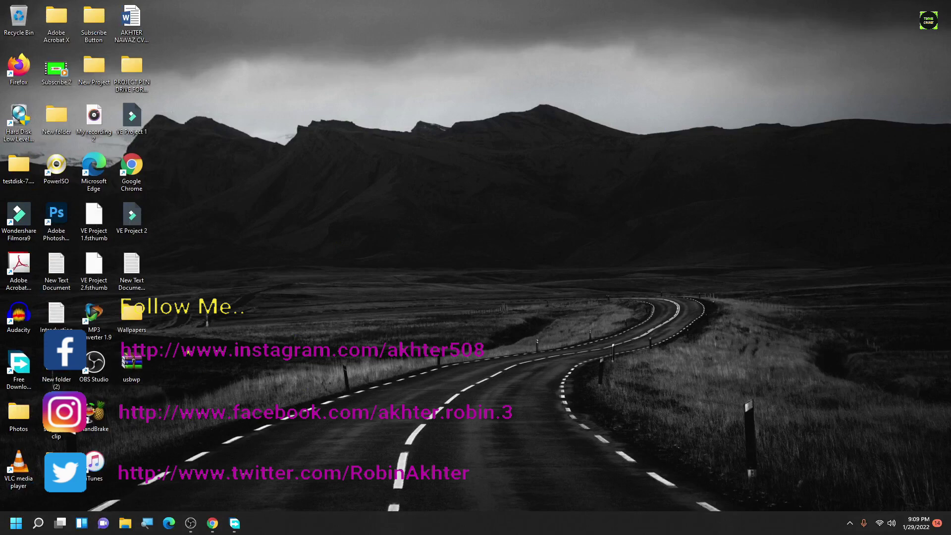
Open google.co.in in a fresh Google Chrome window.
{"action": "left_click", "coordinate": [218, 531]}
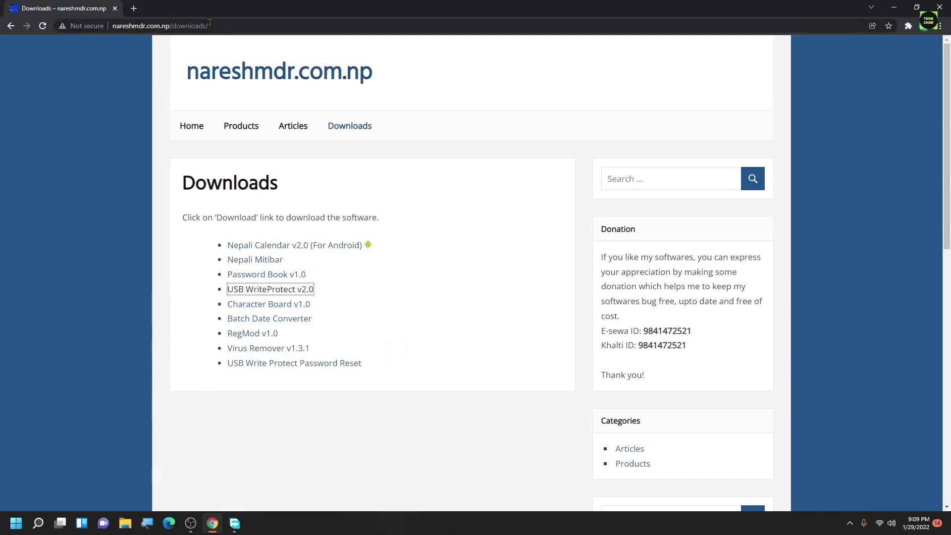
{"action": "left_click", "coordinate": [939, 7]}
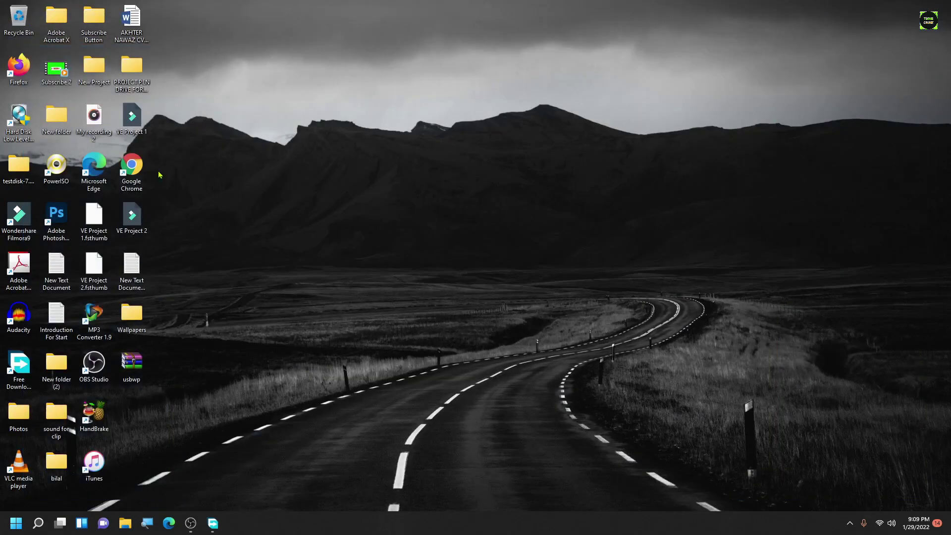
{"action": "double_click", "coordinate": [142, 167]}
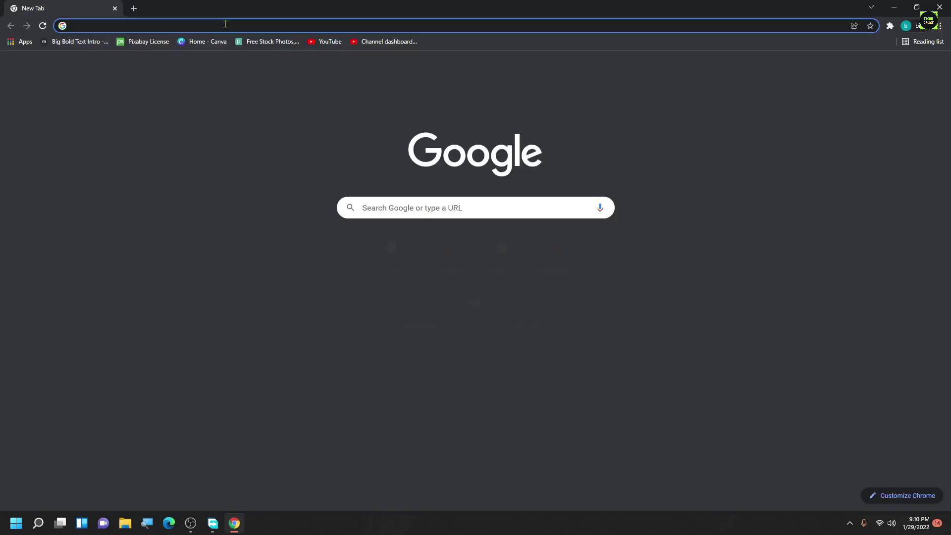
{"action": "left_click", "coordinate": [223, 22]}
{"action": "type", "text": "google.co.in"}
{"action": "key", "text": "Return"}
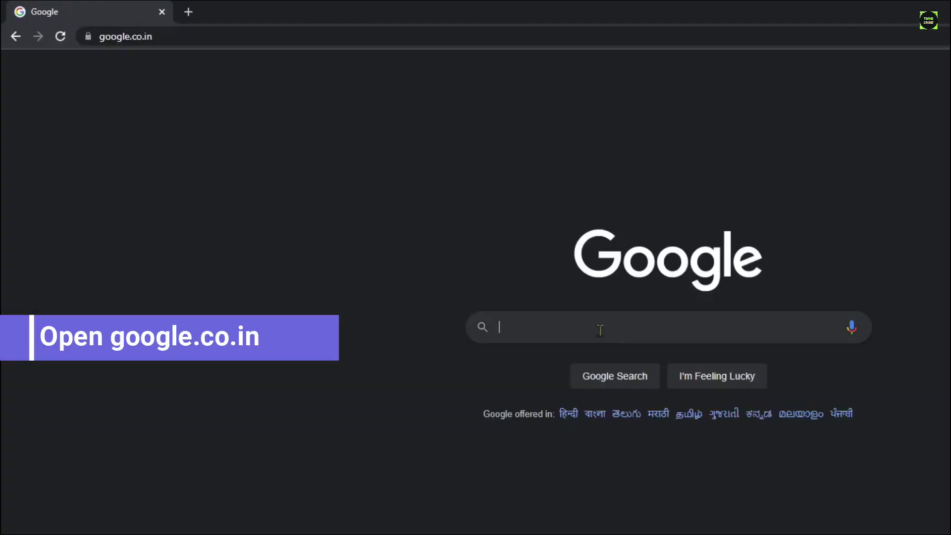
Search Google for nareshmdr and open the Downloads page of nareshmdr.com.np.
{"action": "left_click", "coordinate": [600, 327]}
{"action": "type", "text": "nareshmdr"}
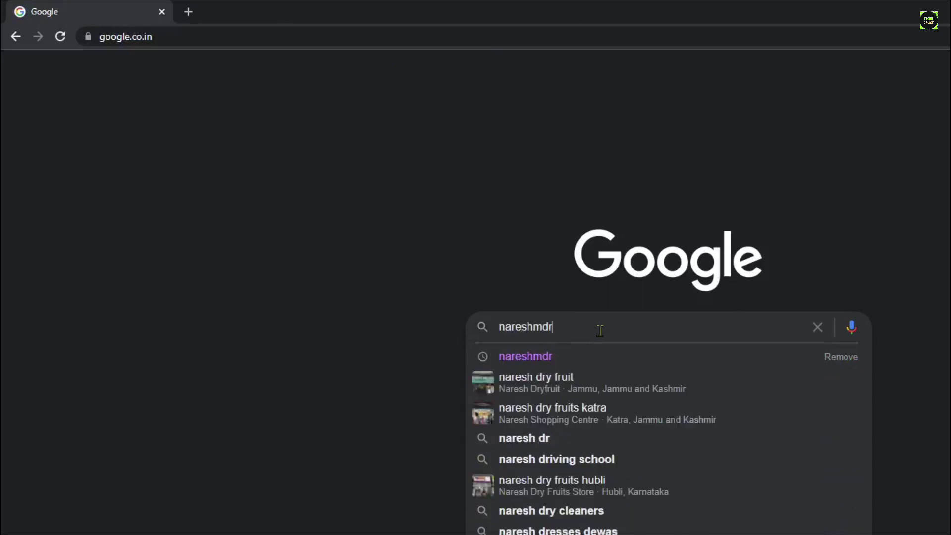
{"action": "key", "text": "Return"}
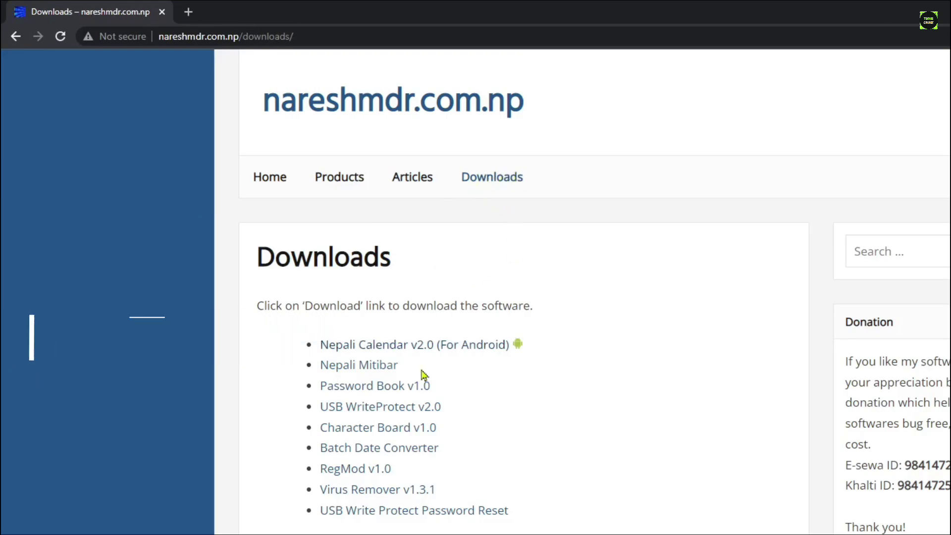
{"action": "left_click", "coordinate": [490, 181]}
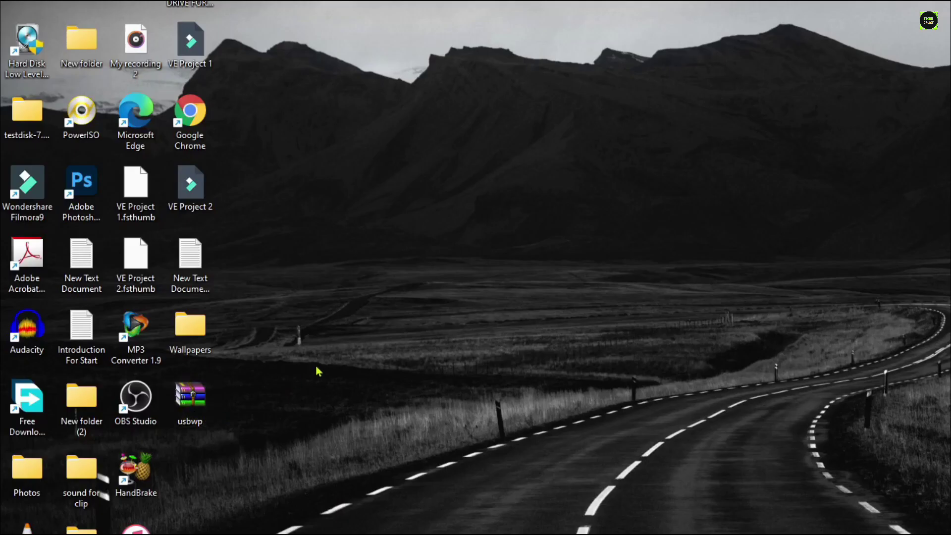
Extract the usbwp archive directly onto the desktop.
{"action": "right_click", "coordinate": [188, 414]}
{"action": "left_click", "coordinate": [221, 393]}
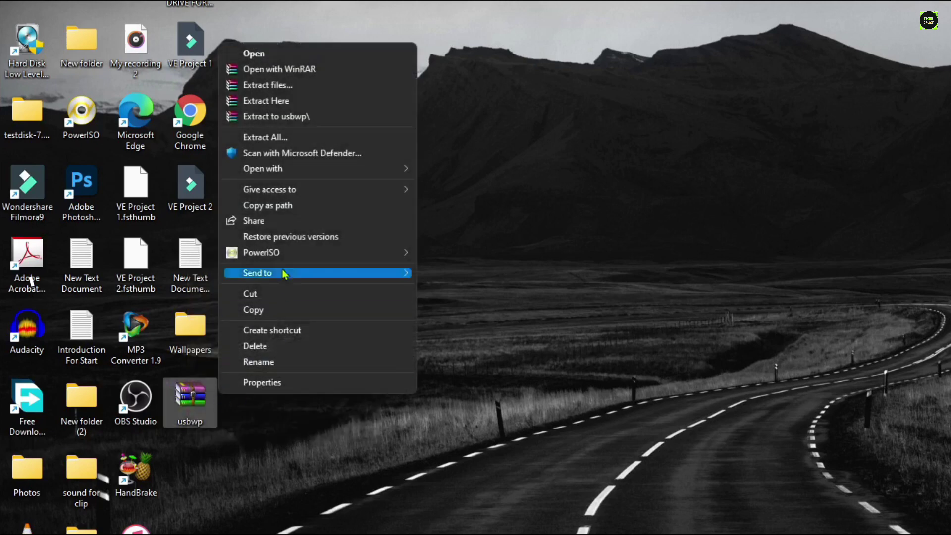
{"action": "left_click", "coordinate": [280, 103]}
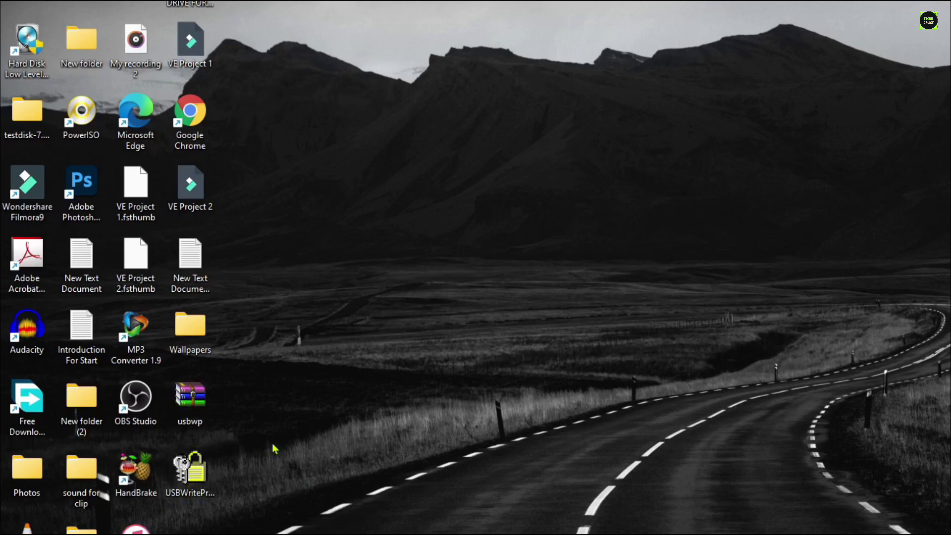
Run the extracted USB Write Protect program as administrator and enable USB device write protection.
{"action": "right_click", "coordinate": [196, 477]}
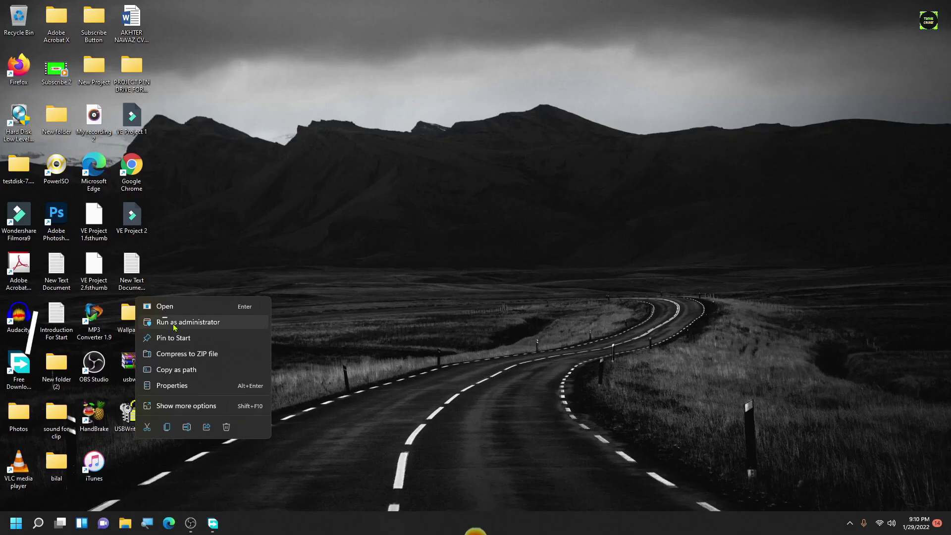
{"action": "left_click", "coordinate": [268, 339]}
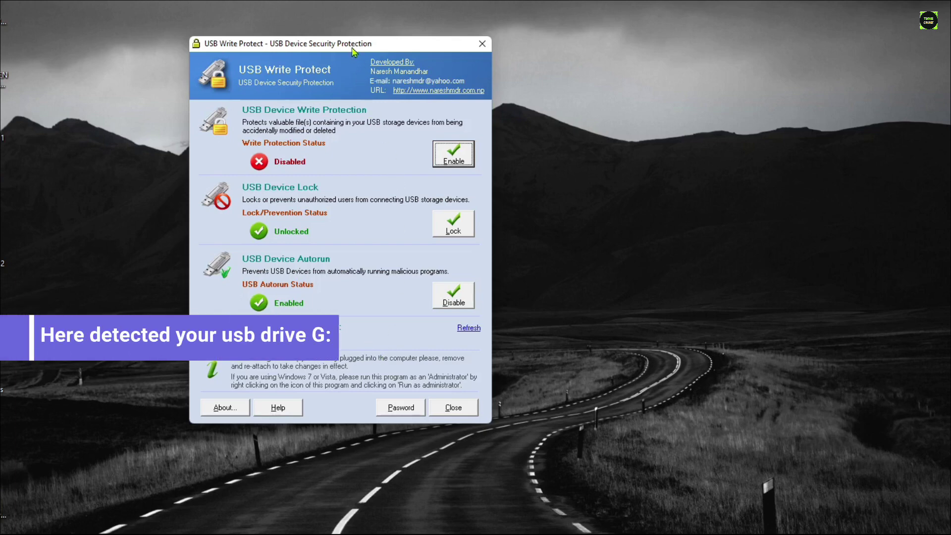
{"action": "left_click_drag", "start_coordinate": [353, 50], "coordinate": [355, 102]}
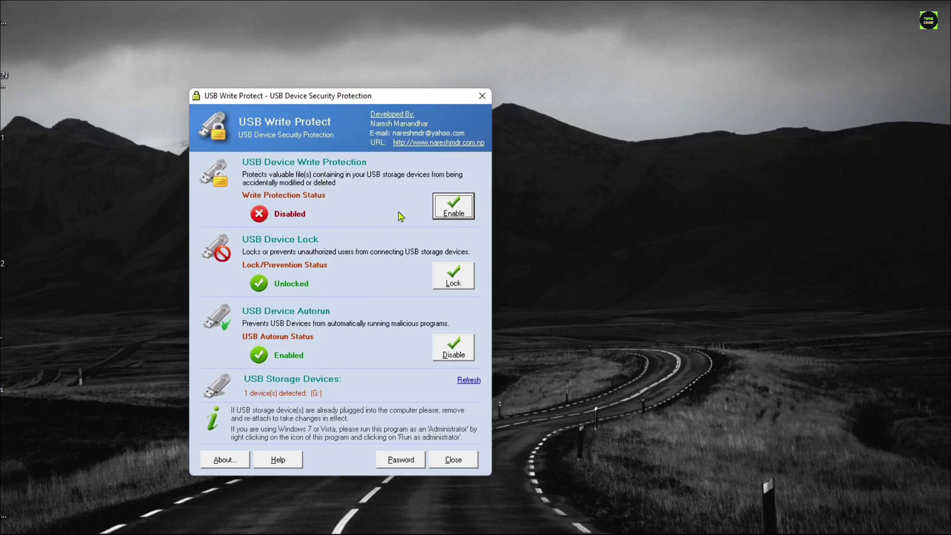
{"action": "left_click", "coordinate": [457, 214]}
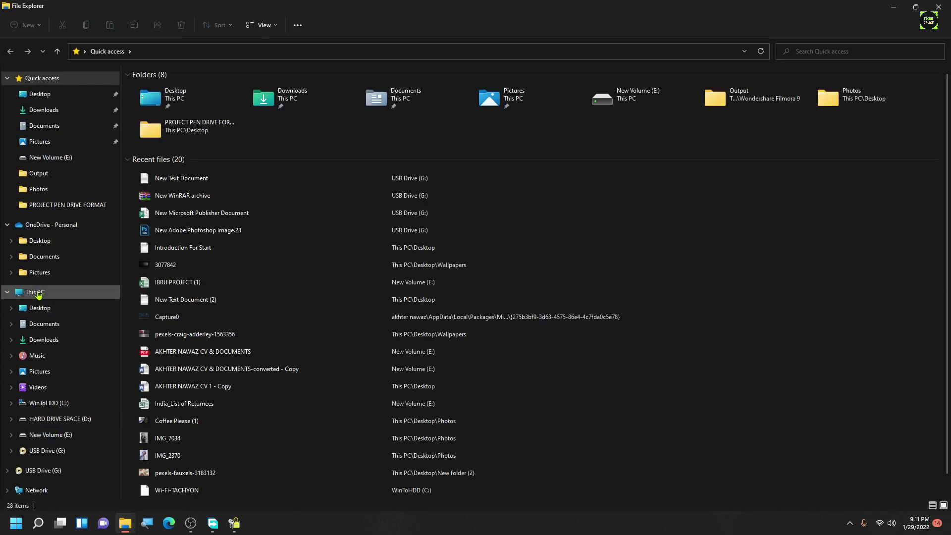
Eject USB Drive (G:) from This PC.
{"action": "left_click", "coordinate": [57, 293]}
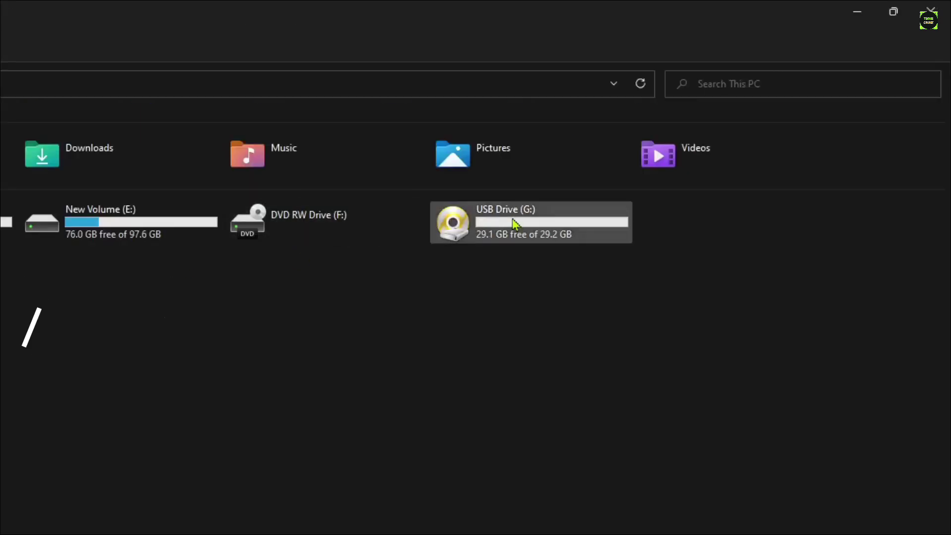
{"action": "right_click", "coordinate": [515, 223]}
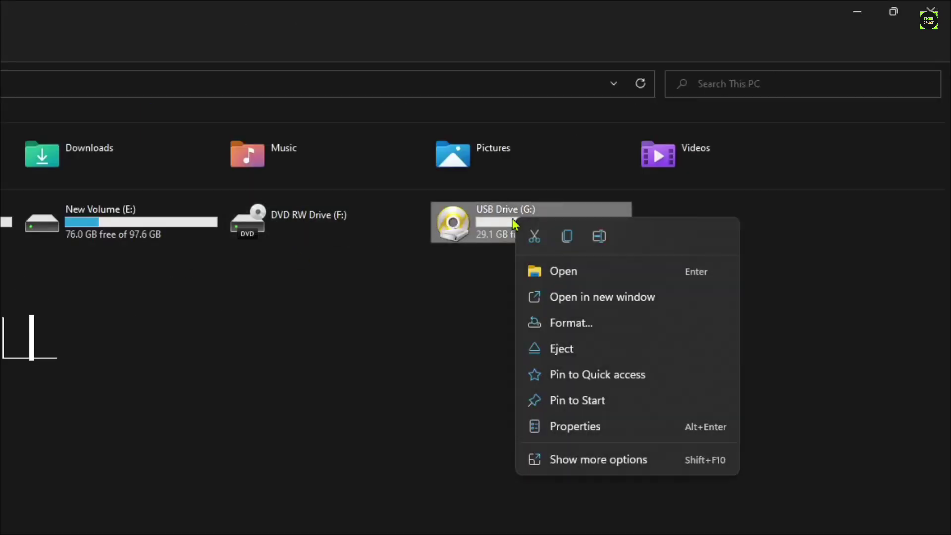
{"action": "left_click", "coordinate": [568, 349]}
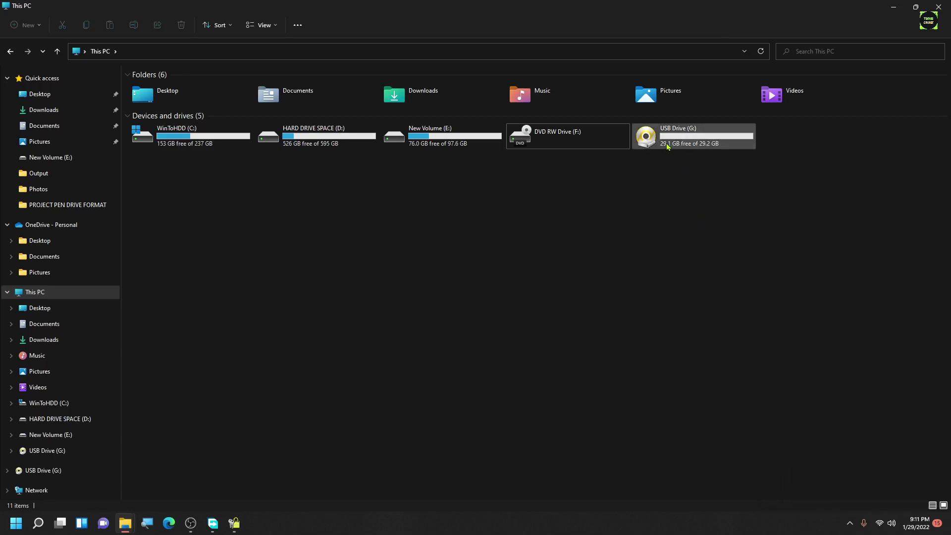
Check the reattached USB Drive (G:) by viewing the WinRAR archive's extended file options and opening the text document.
{"action": "double_click", "coordinate": [669, 141]}
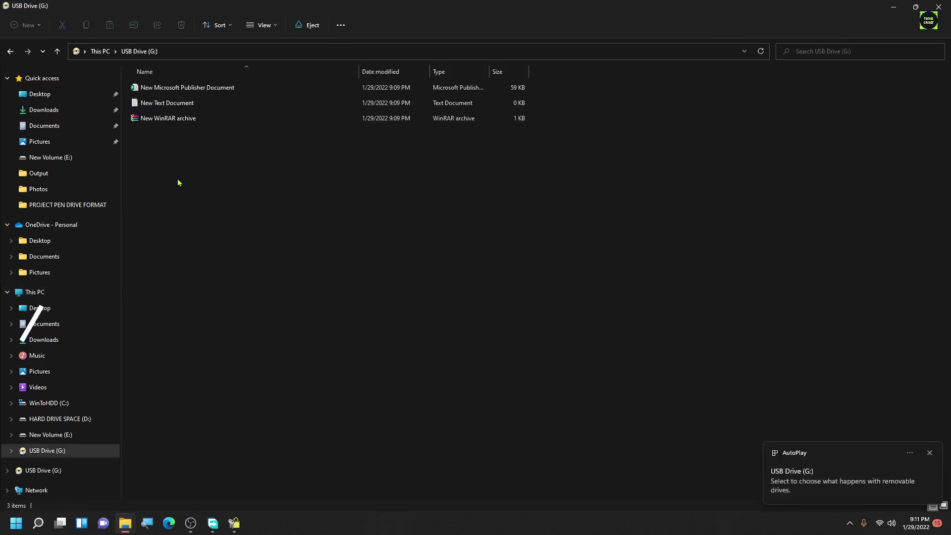
{"action": "left_click", "coordinate": [153, 123]}
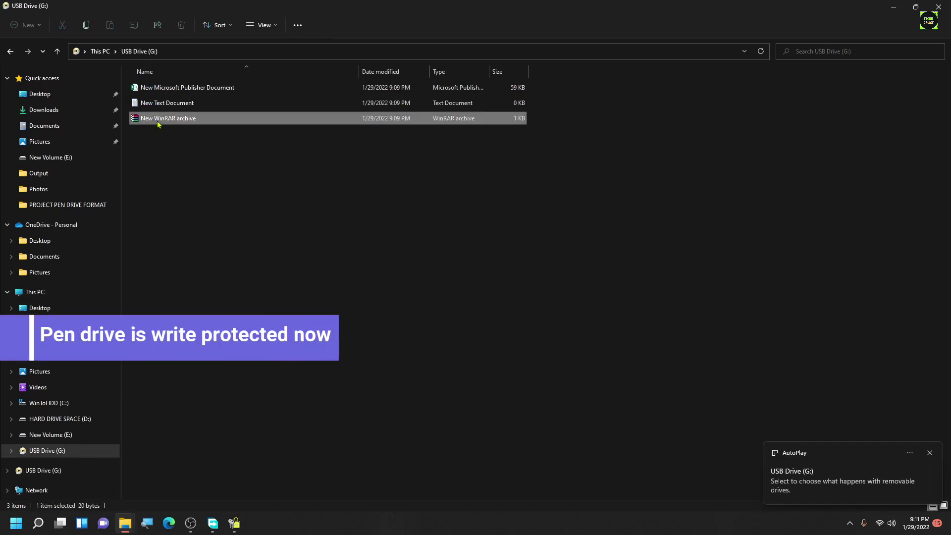
{"action": "right_click", "coordinate": [157, 123]}
{"action": "left_click", "coordinate": [187, 237]}
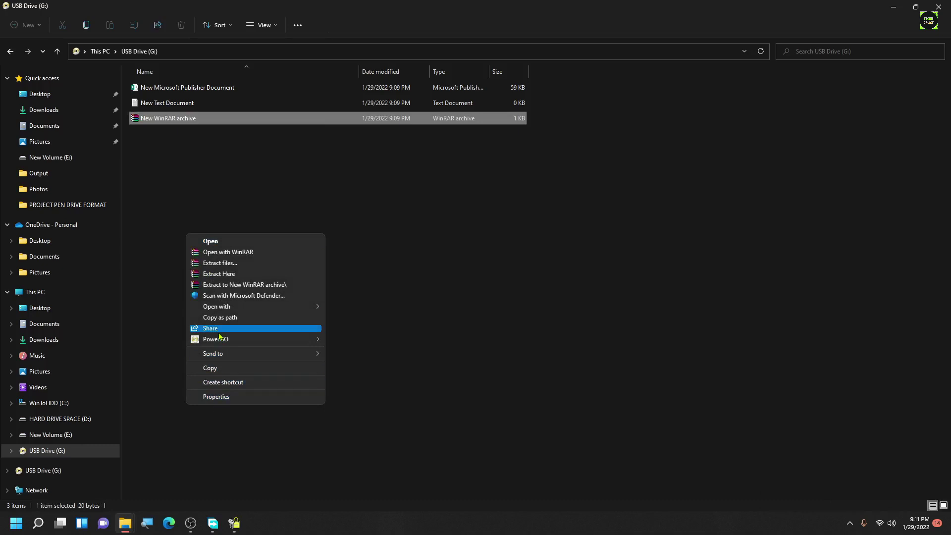
{"action": "left_click", "coordinate": [344, 217]}
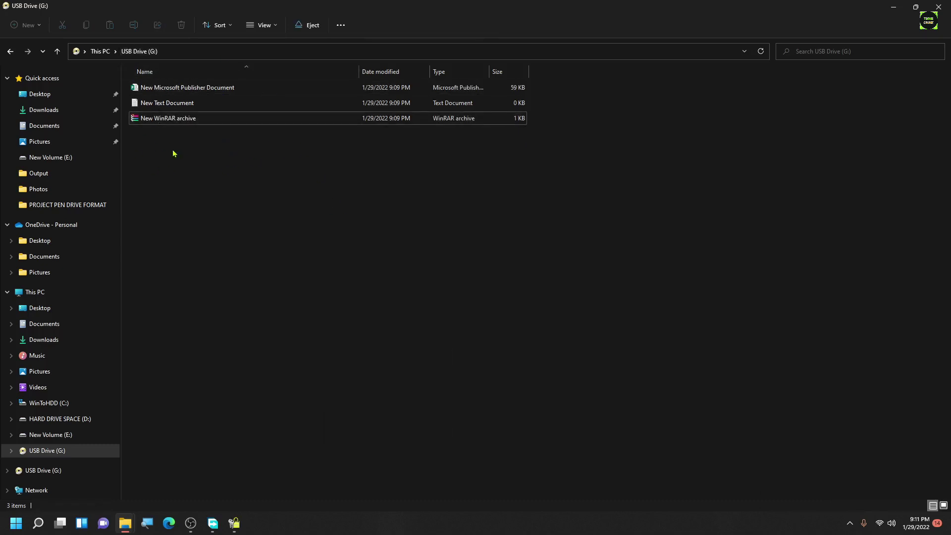
{"action": "double_click", "coordinate": [171, 105]}
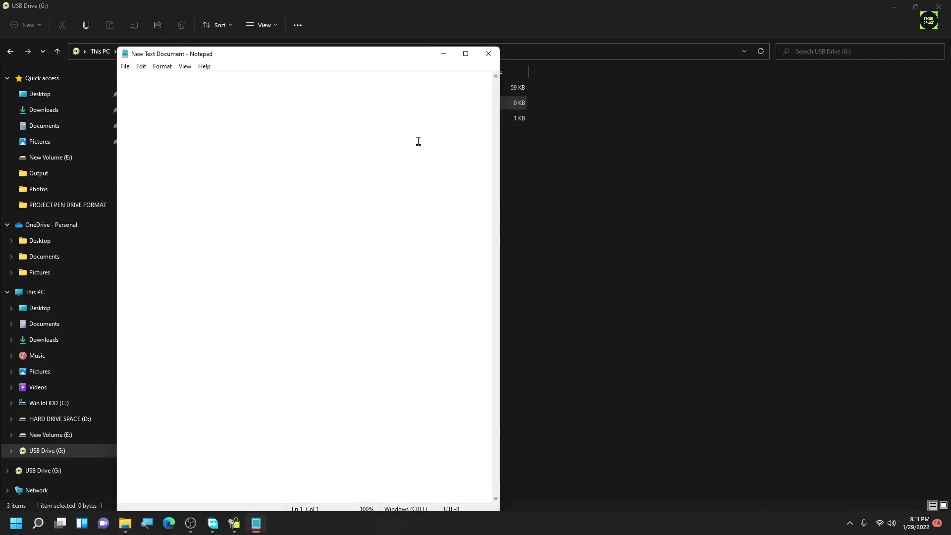
{"action": "left_click", "coordinate": [489, 55]}
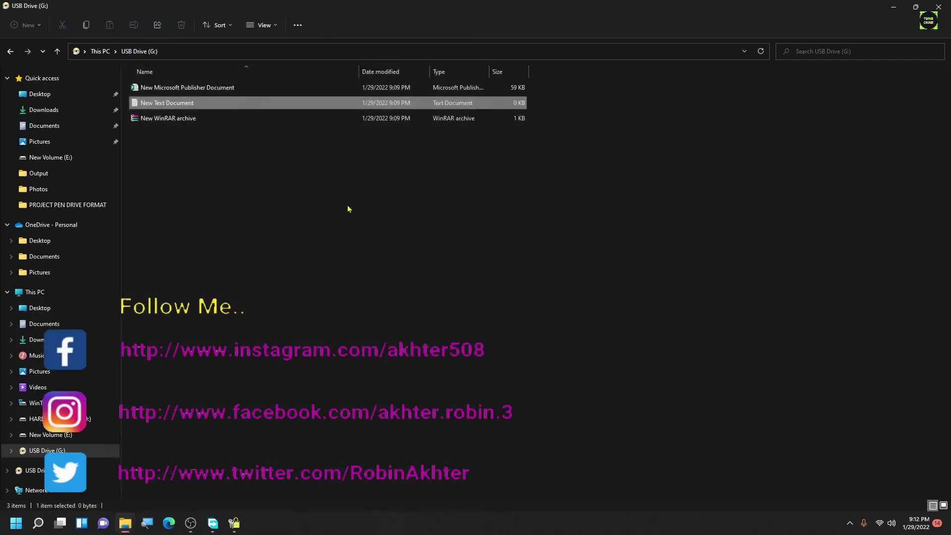
Check which folder options are offered for the empty area of the write-protected USB Drive (G:).
{"action": "right_click", "coordinate": [224, 192]}
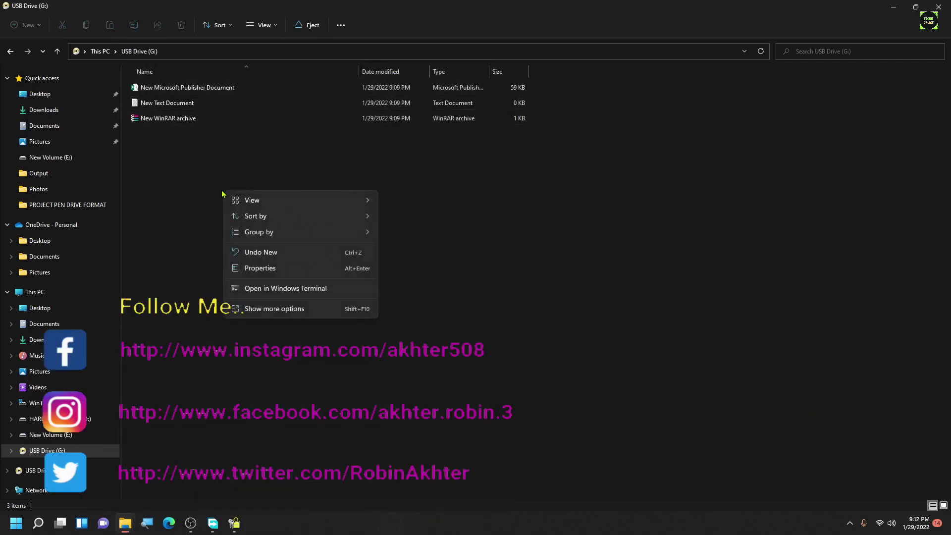
{"action": "left_click", "coordinate": [460, 259]}
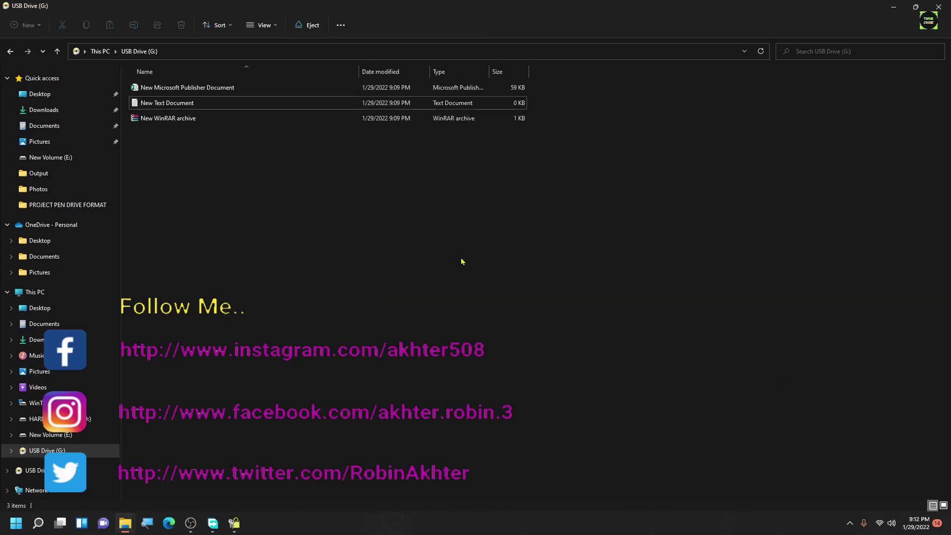
{"action": "right_click", "coordinate": [188, 195]}
{"action": "left_click", "coordinate": [643, 293]}
Try to copy New Text Document (2) from the desktop onto the write-protected USB Drive (G:).
{"action": "left_click", "coordinate": [950, 526]}
{"action": "right_click", "coordinate": [132, 267]}
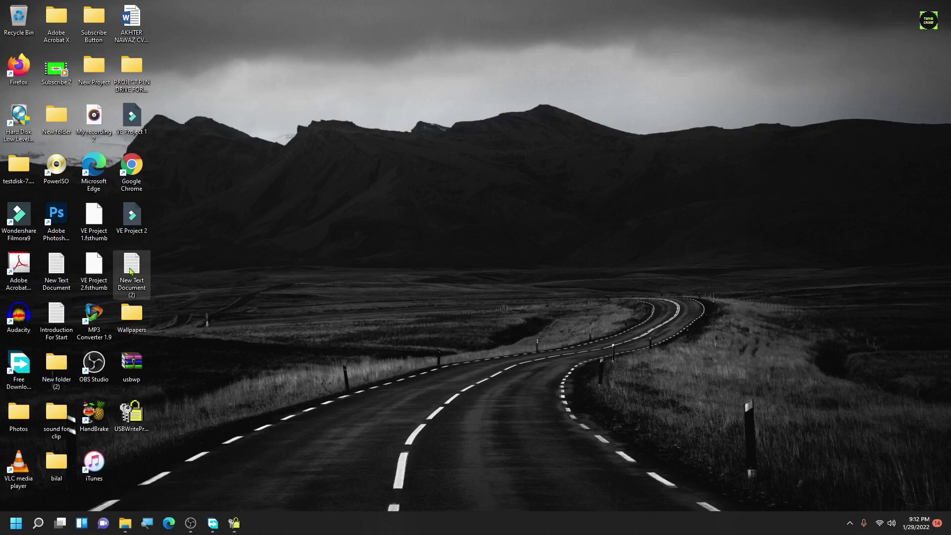
{"action": "left_click", "coordinate": [161, 281]}
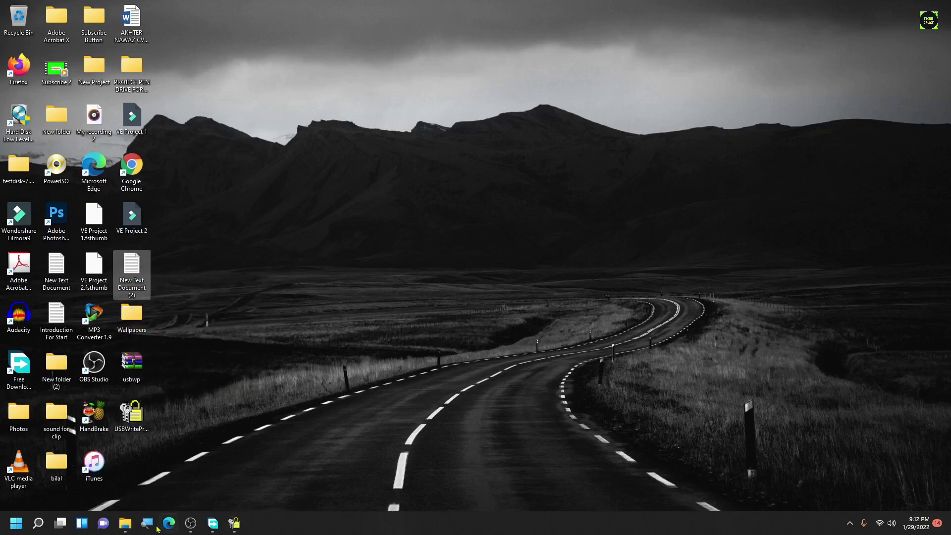
{"action": "mouse_move", "coordinate": [125, 523]}
{"action": "left_click", "coordinate": [173, 483]}
{"action": "right_click", "coordinate": [386, 314]}
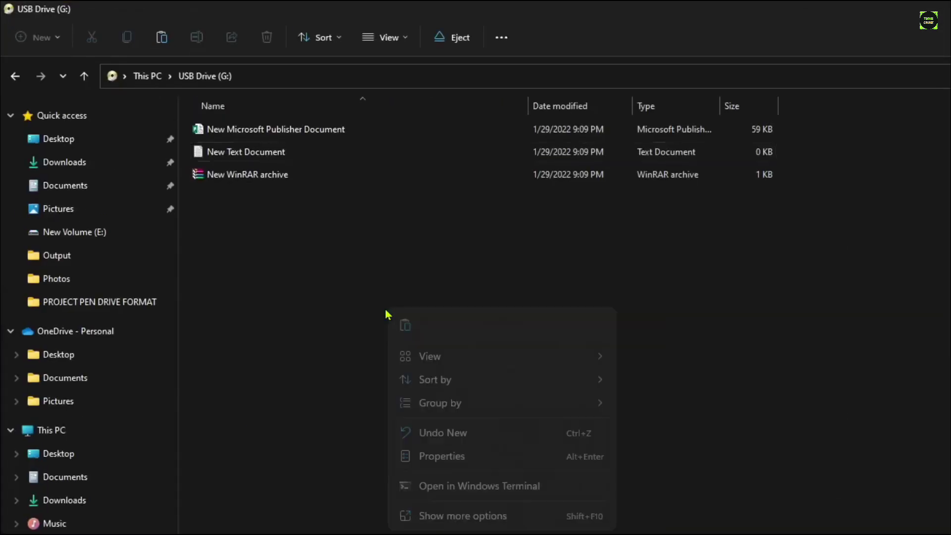
{"action": "left_click", "coordinate": [407, 327]}
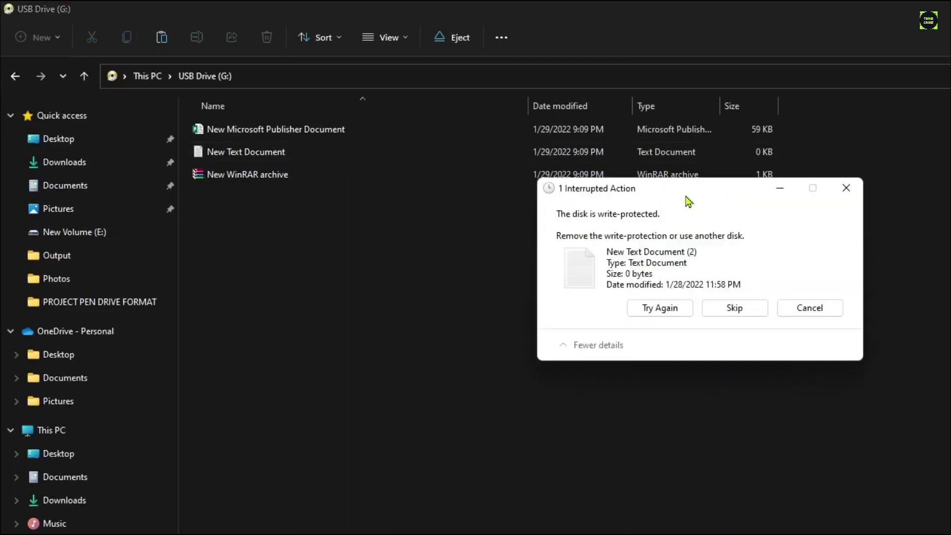
{"action": "left_click_drag", "start_coordinate": [689, 201], "coordinate": [561, 318]}
{"action": "left_click", "coordinate": [719, 305]}
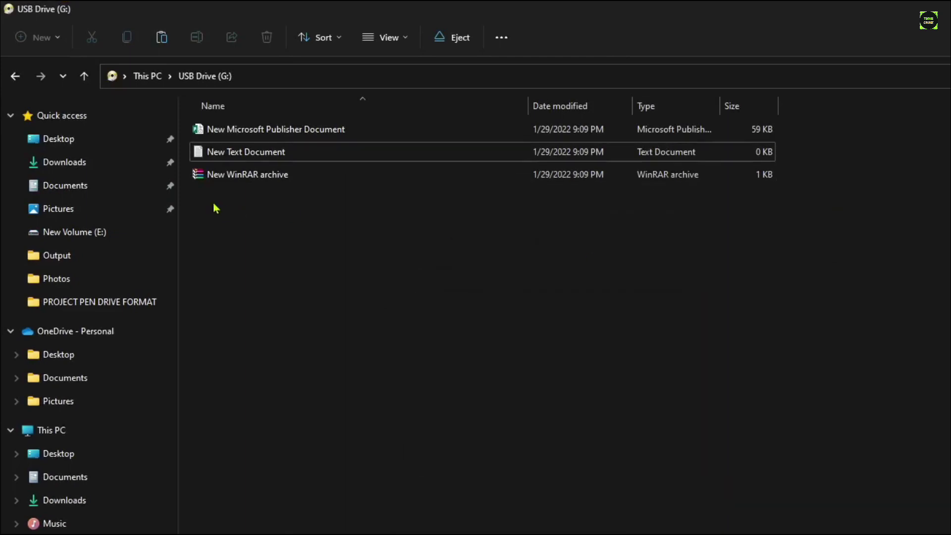
Copy New Text Document from USB Drive (G:) to the desktop, replacing the existing file, and check that the copy opens.
{"action": "left_click", "coordinate": [272, 152]}
{"action": "right_click", "coordinate": [272, 152]}
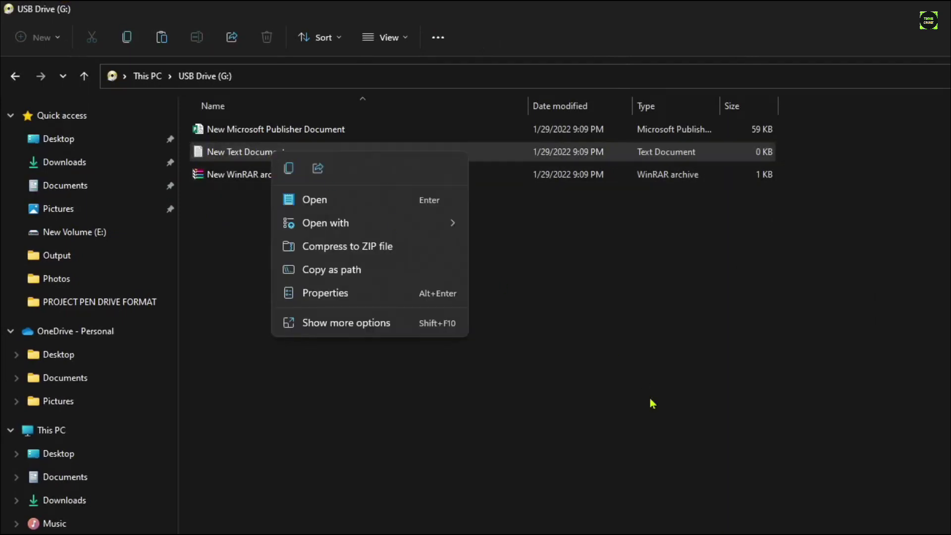
{"action": "left_click", "coordinate": [289, 170]}
{"action": "key", "text": "super+d"}
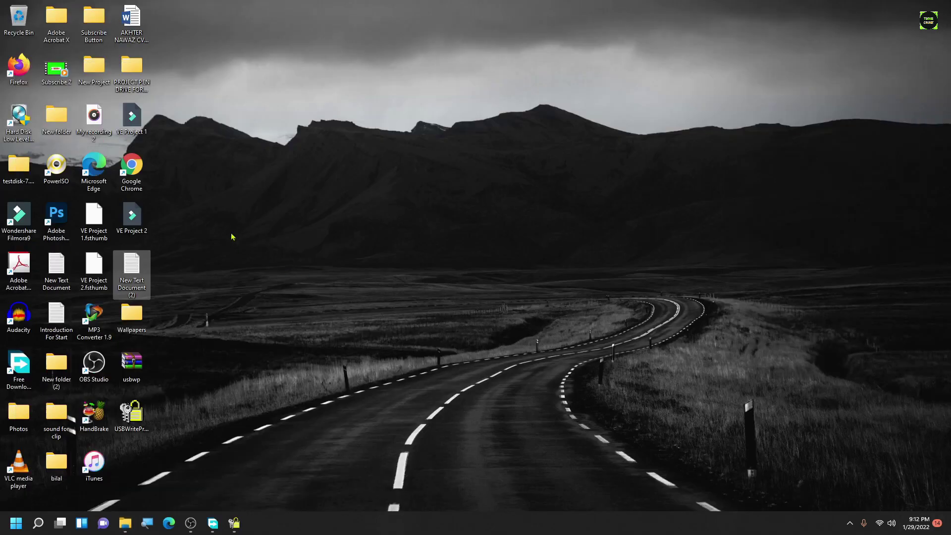
{"action": "right_click", "coordinate": [231, 236]}
{"action": "left_click", "coordinate": [242, 244]}
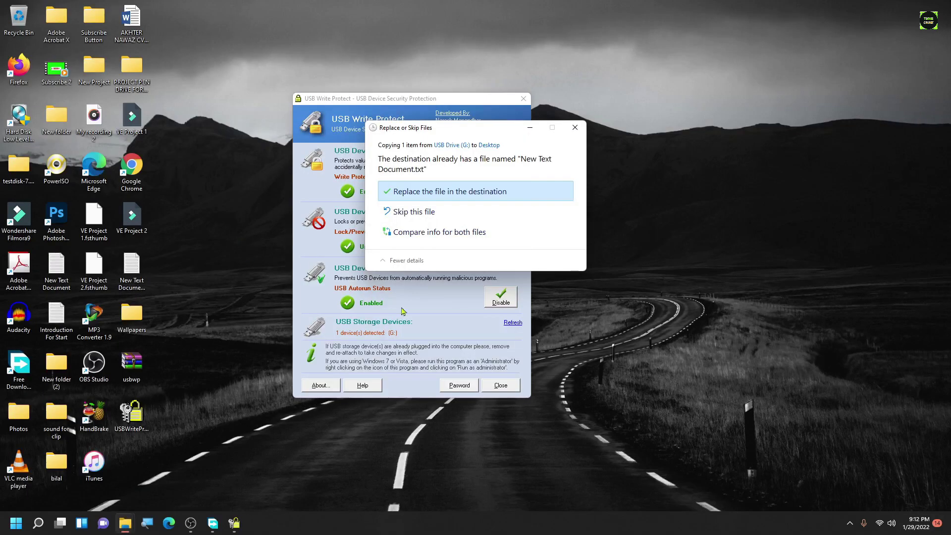
{"action": "left_click", "coordinate": [435, 193]}
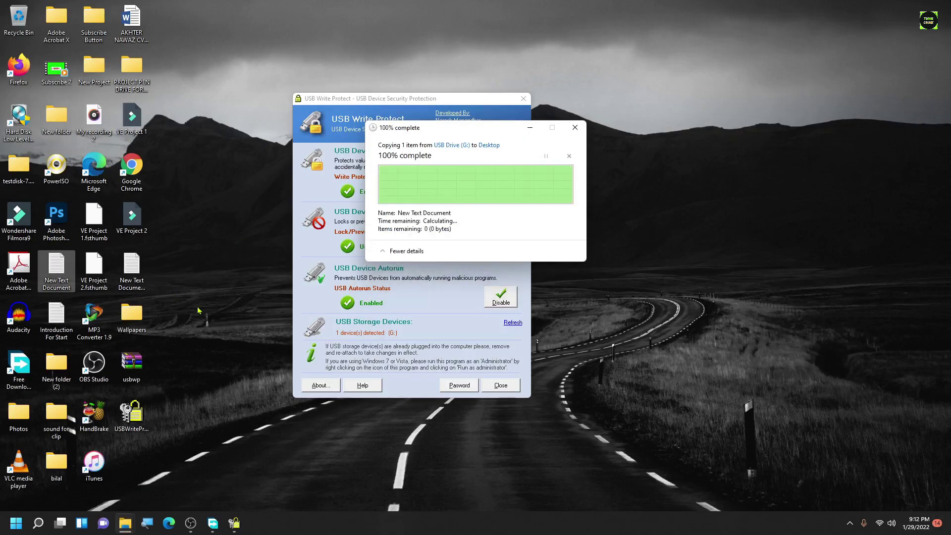
{"action": "double_click", "coordinate": [53, 272]}
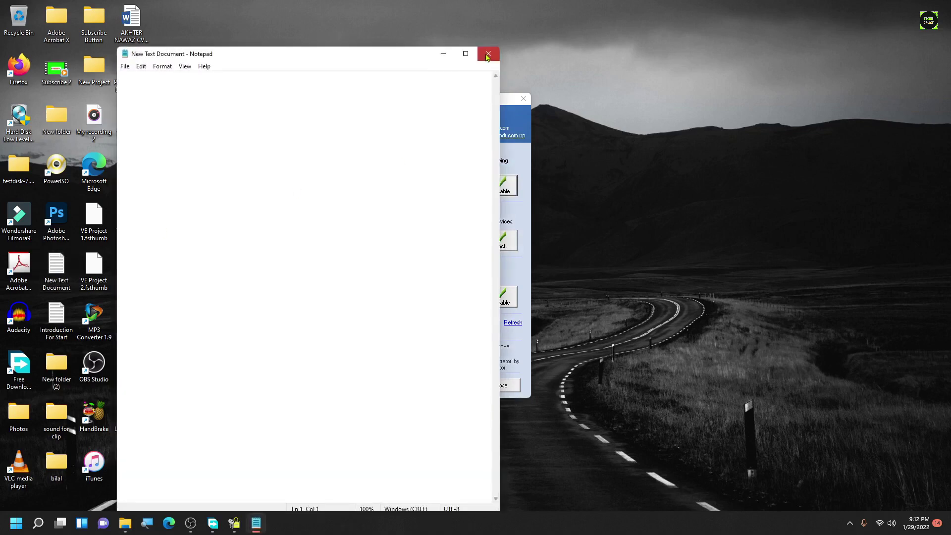
{"action": "left_click", "coordinate": [483, 59]}
Disable USB device write protection in USB Write Protect and eject USB Drive (G:).
{"action": "left_click_drag", "start_coordinate": [480, 103], "coordinate": [527, 67]}
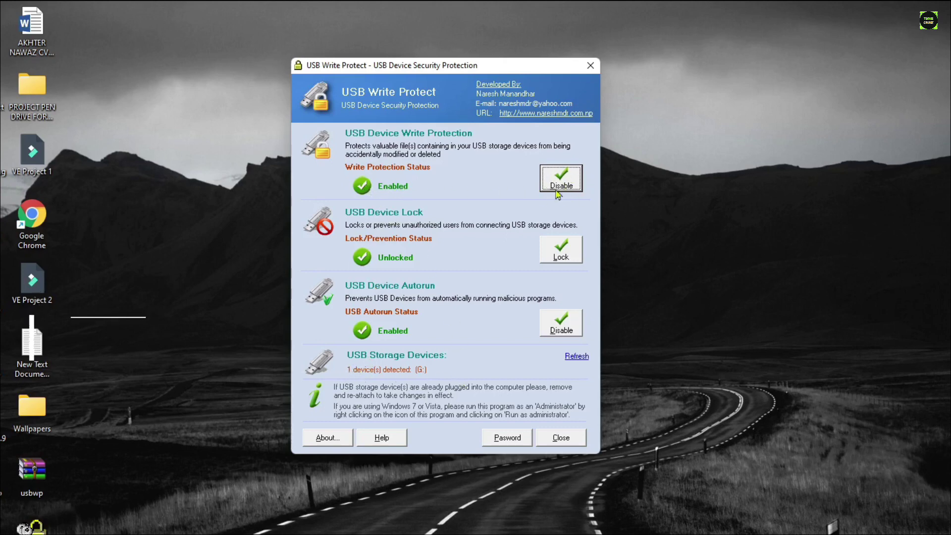
{"action": "left_click", "coordinate": [572, 184]}
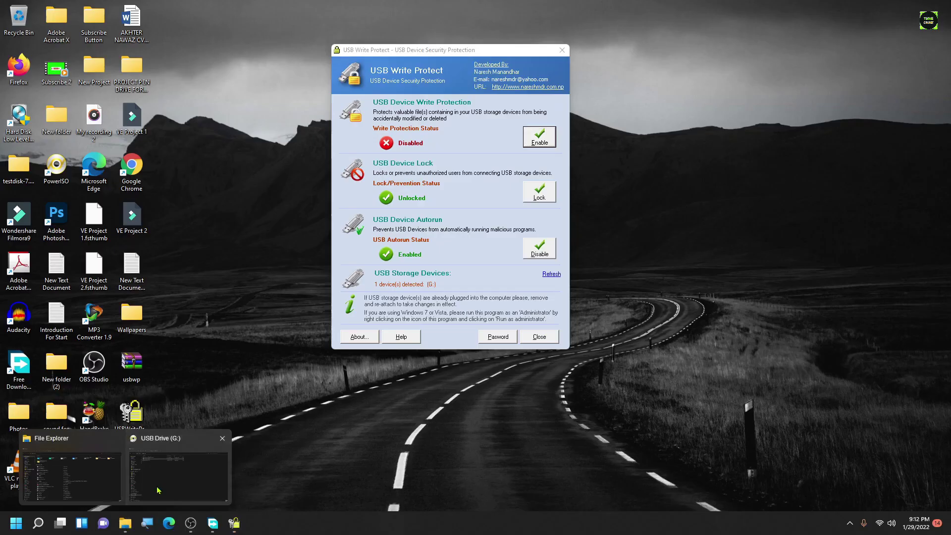
{"action": "left_click", "coordinate": [187, 501]}
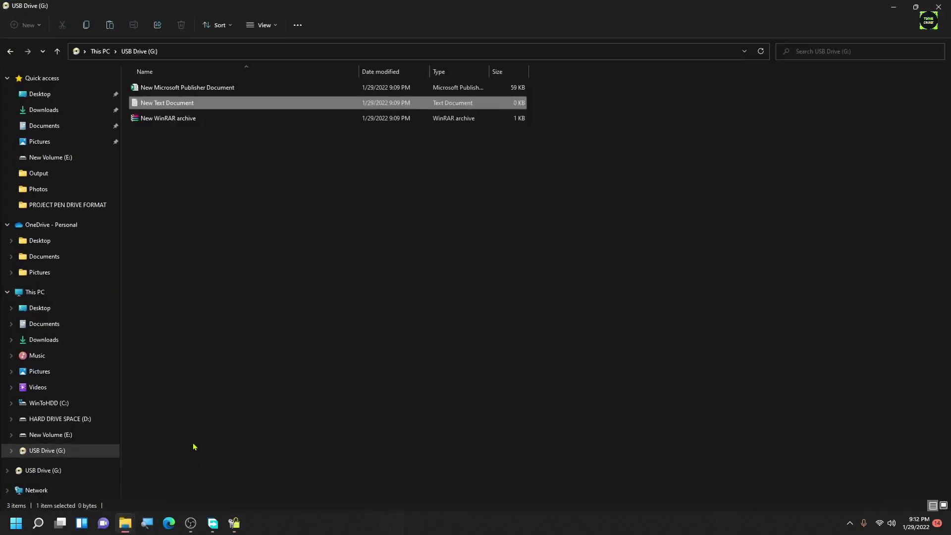
{"action": "right_click", "coordinate": [48, 470]}
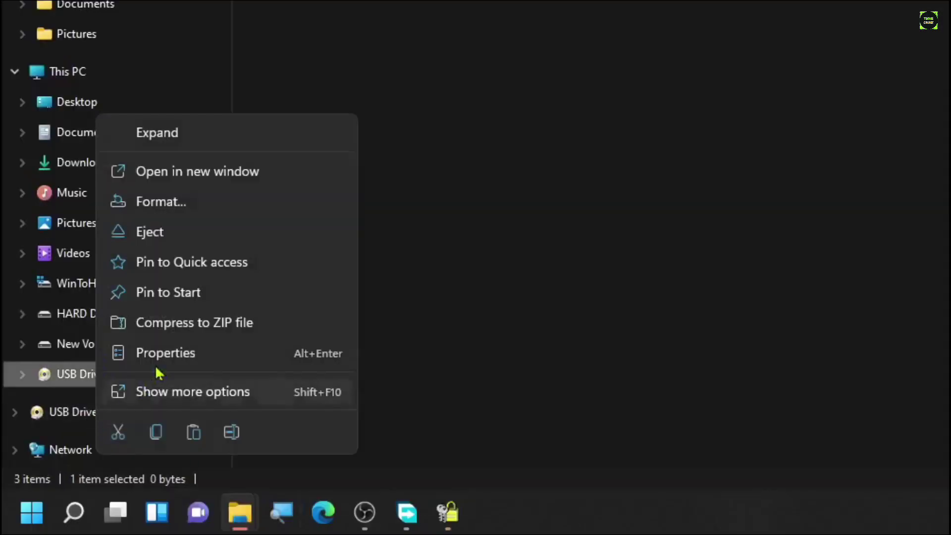
{"action": "left_click", "coordinate": [182, 237]}
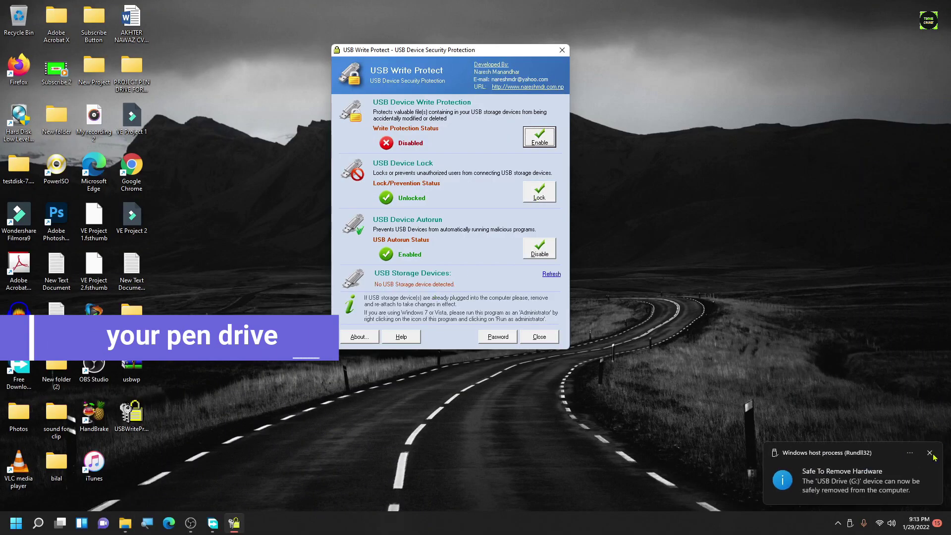
{"action": "left_click", "coordinate": [562, 51]}
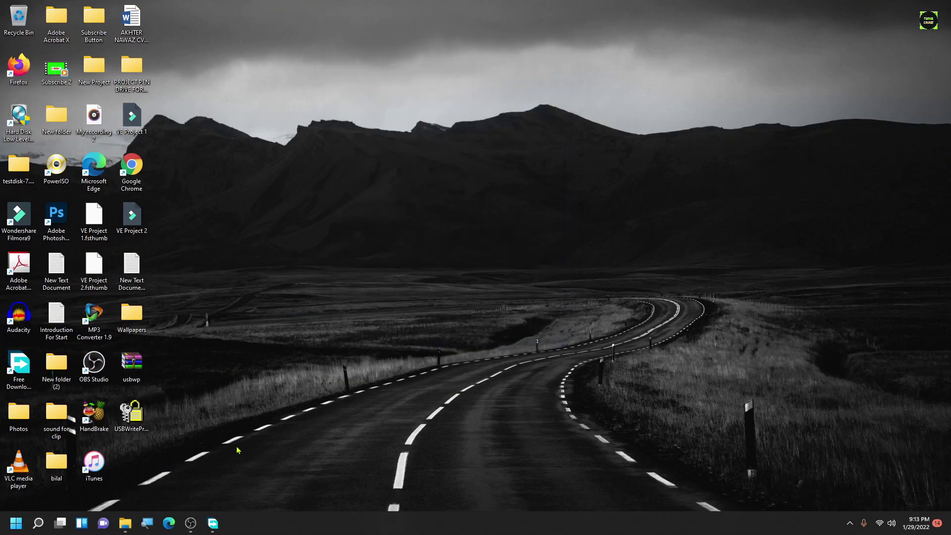
Open the reattached USB Drive (G:) and permanently delete New WinRAR archive.
{"action": "mouse_move", "coordinate": [124, 524]}
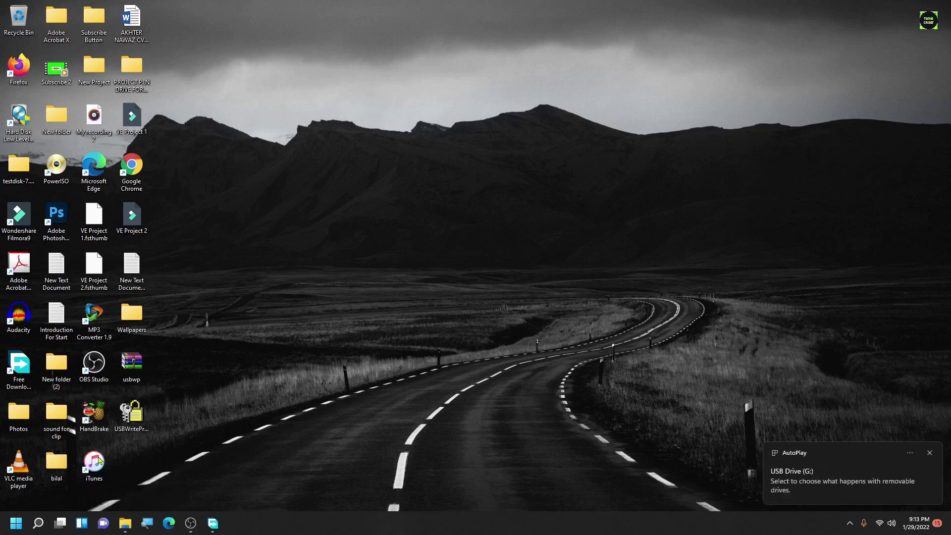
{"action": "left_click", "coordinate": [130, 528]}
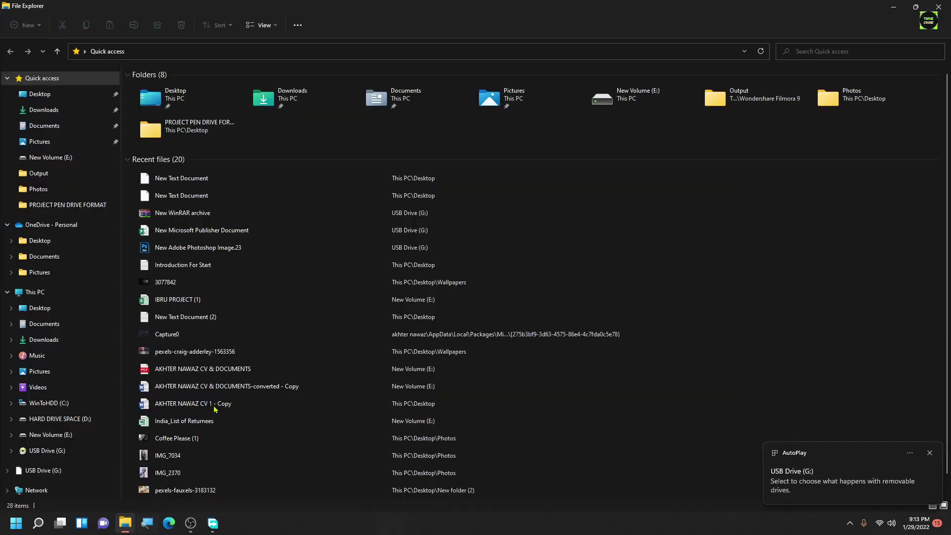
{"action": "left_click", "coordinate": [51, 471]}
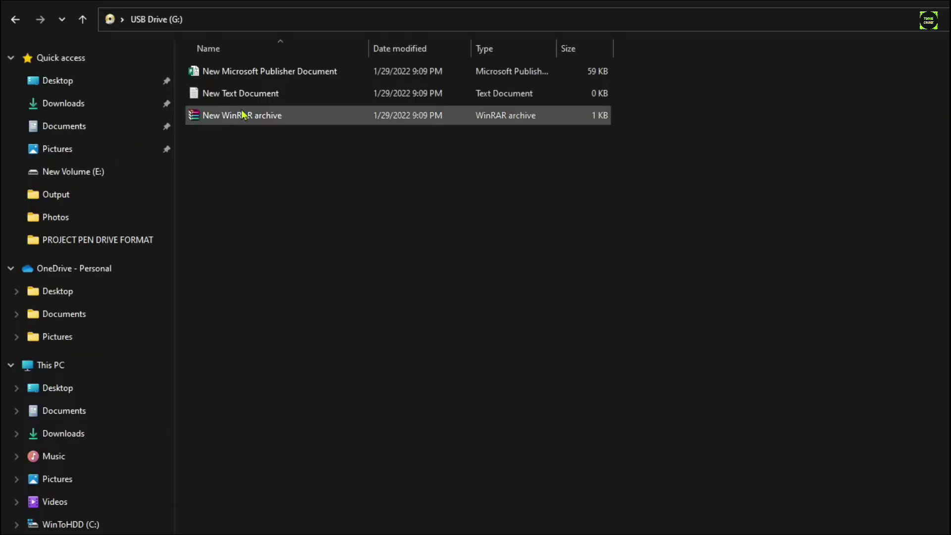
{"action": "left_click", "coordinate": [169, 119]}
{"action": "left_click", "coordinate": [232, 97]}
{"action": "left_click", "coordinate": [234, 118]}
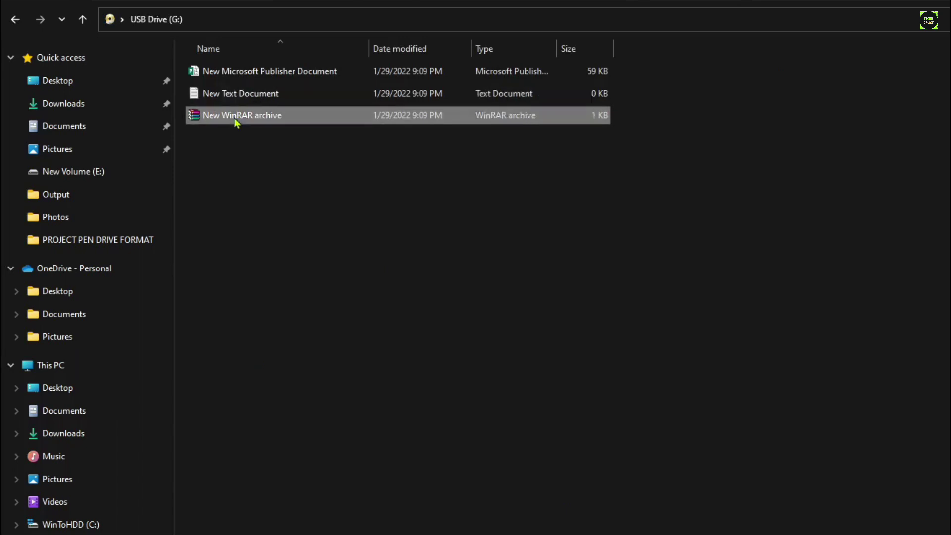
{"action": "right_click", "coordinate": [236, 122]}
{"action": "left_click", "coordinate": [280, 282]}
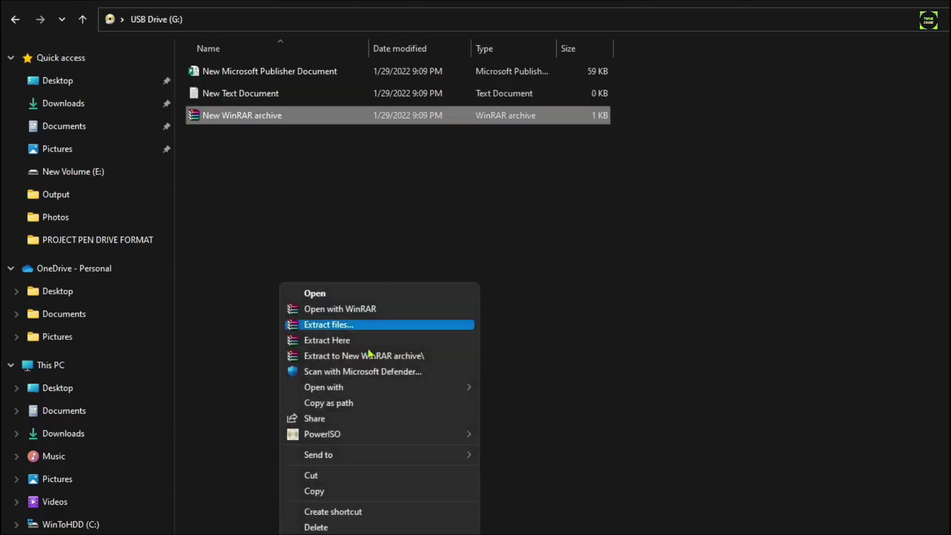
{"action": "left_click", "coordinate": [326, 528]}
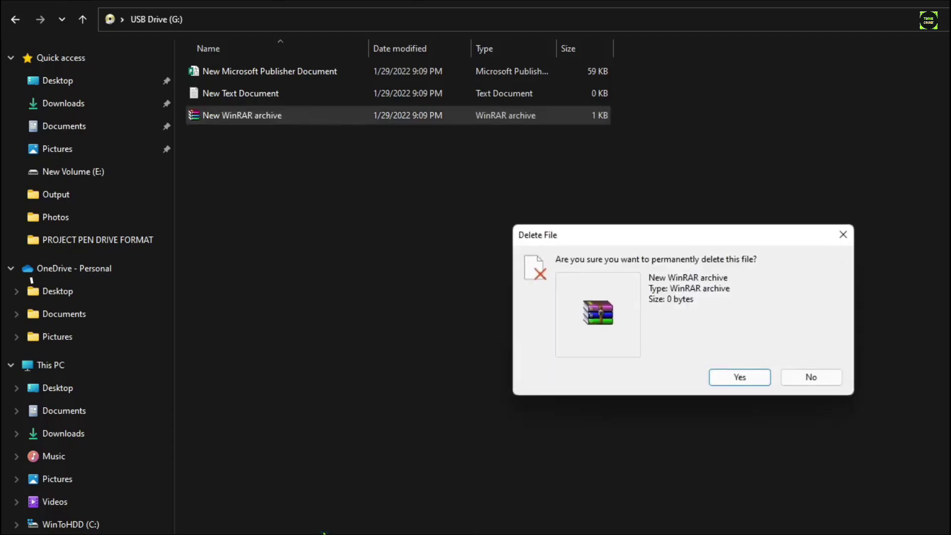
{"action": "left_click", "coordinate": [736, 377]}
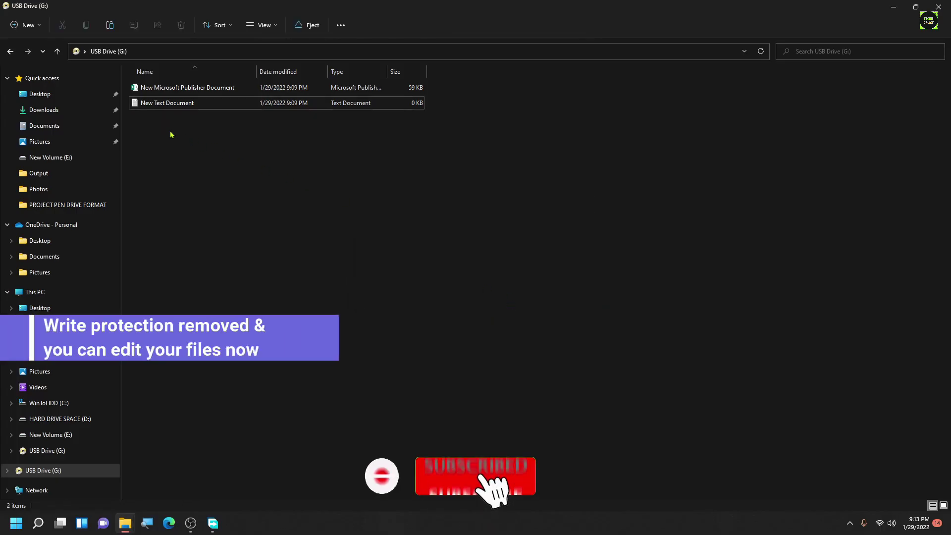
Permanently delete New Microsoft Publisher Document and New Text Document from USB Drive (G:) and close the drive's window.
{"action": "left_click_drag", "start_coordinate": [170, 134], "coordinate": [193, 83]}
{"action": "left_click", "coordinate": [181, 26]}
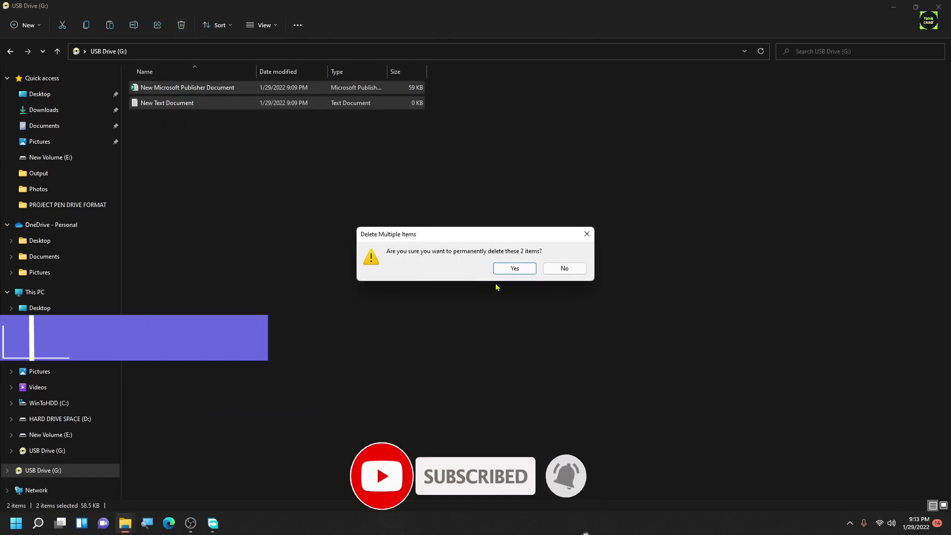
{"action": "left_click", "coordinate": [516, 268]}
{"action": "left_click", "coordinate": [938, 7]}
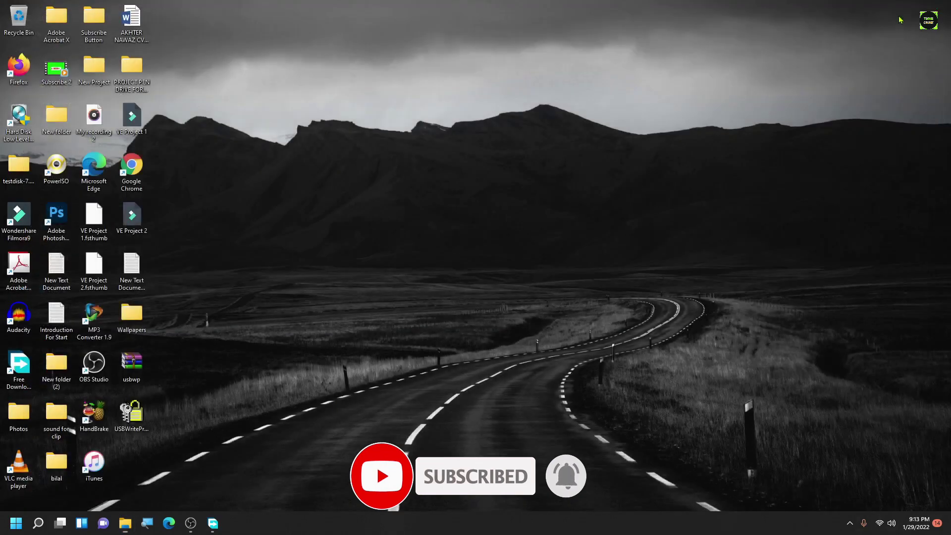